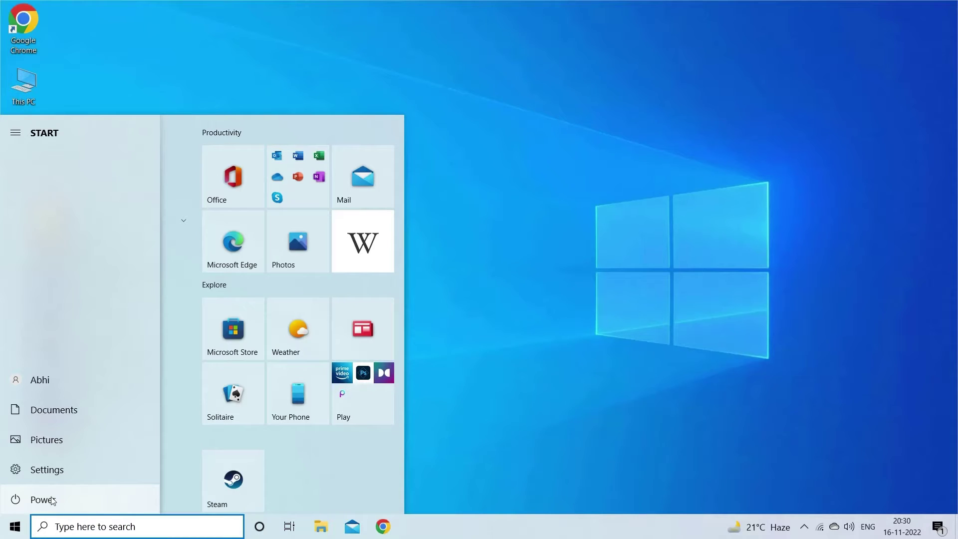
- Open the Start menu's Power options to restart the PC
click(81, 503)
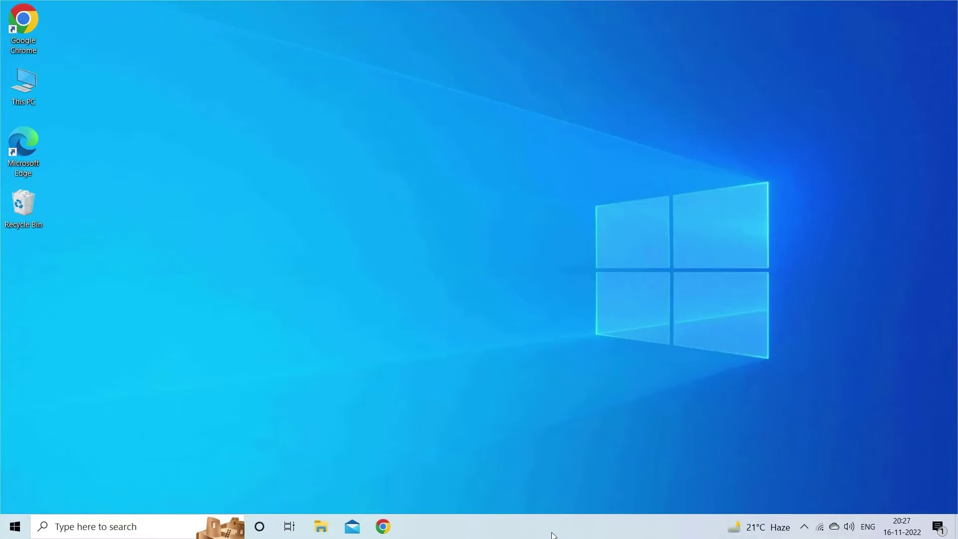
right_click(471, 277)
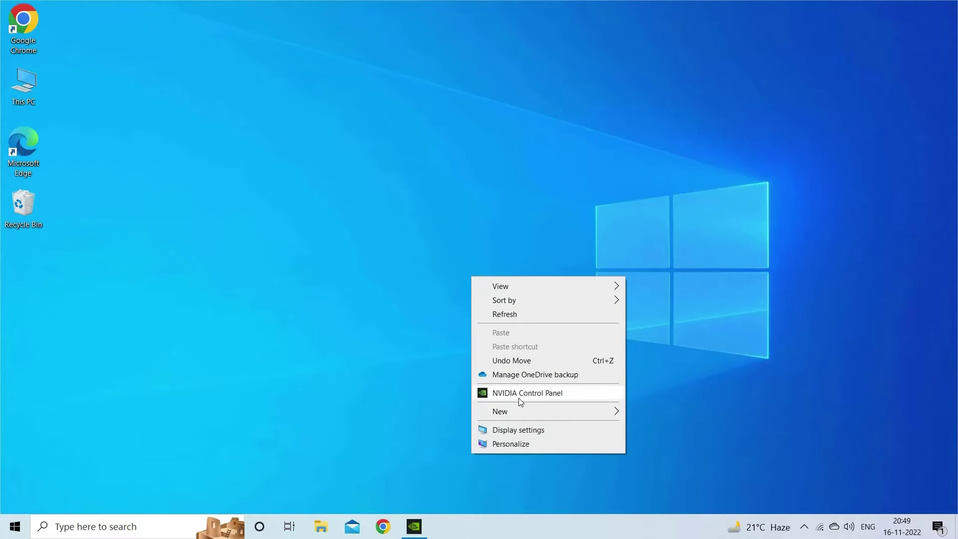
click(519, 394)
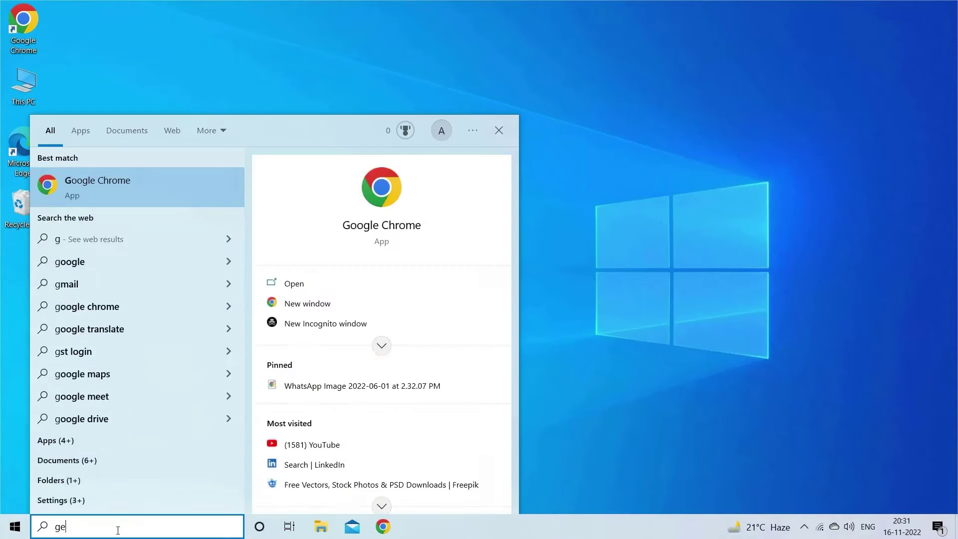
- Search for 'geforce' and launch GeForce Experience from the results
text(e)
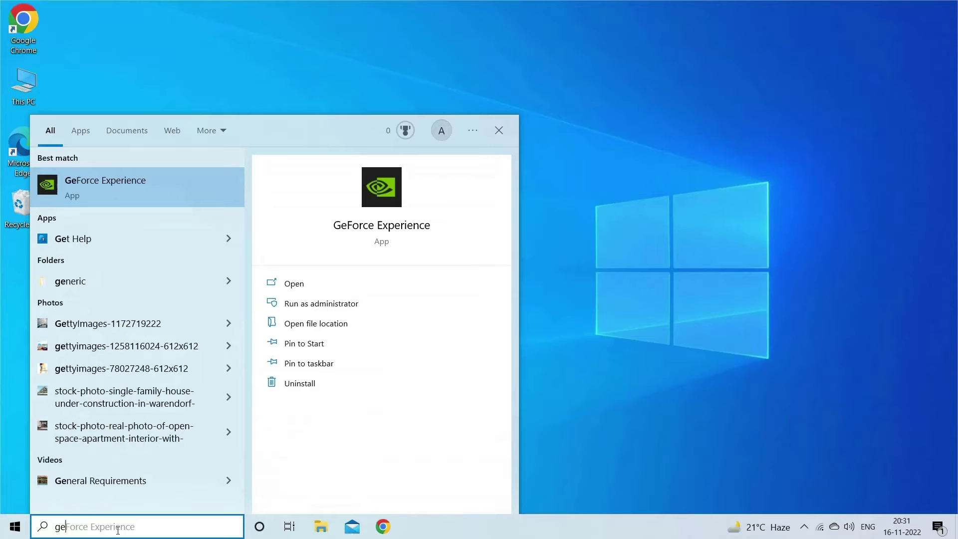
text(force)
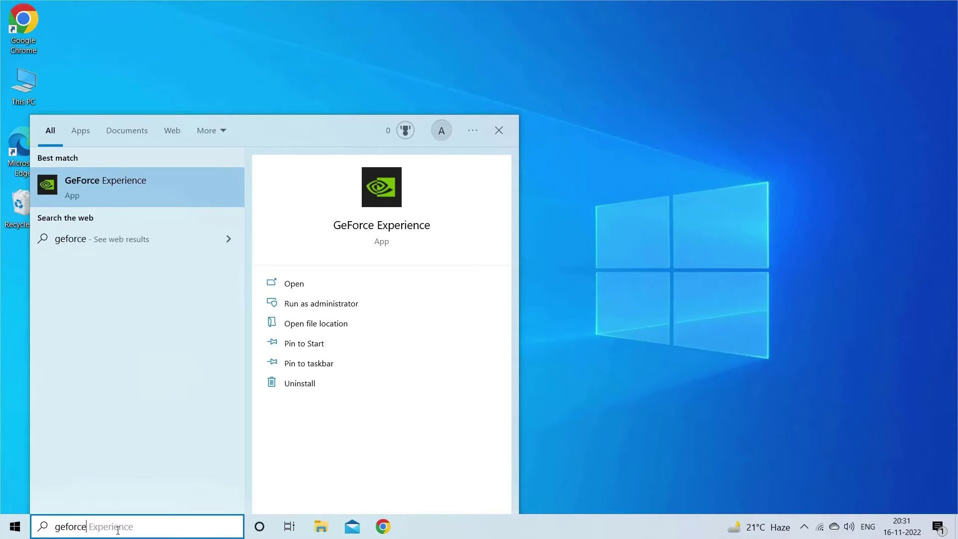
click(123, 198)
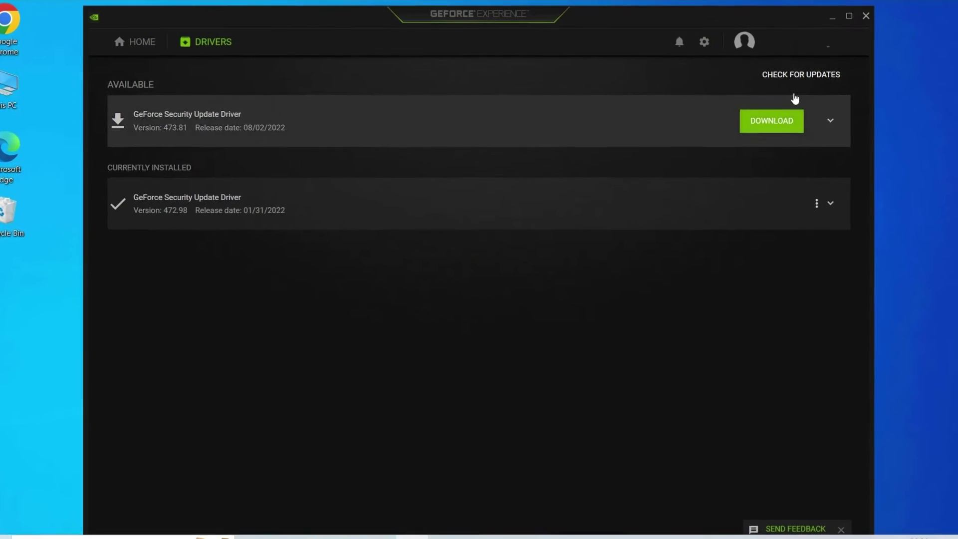
- Download and express-install driver 473.81, restart later, then recheck for driver updates
click(791, 74)
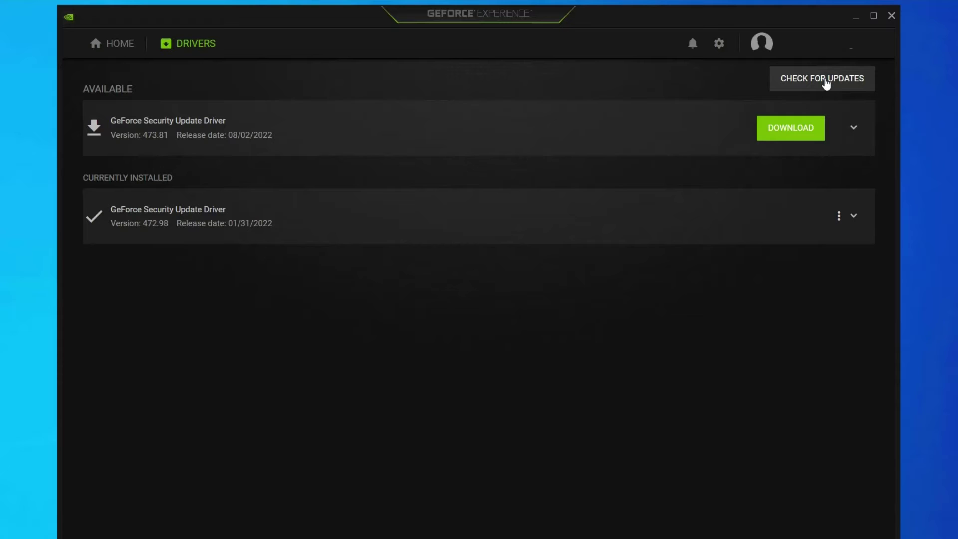
click(778, 133)
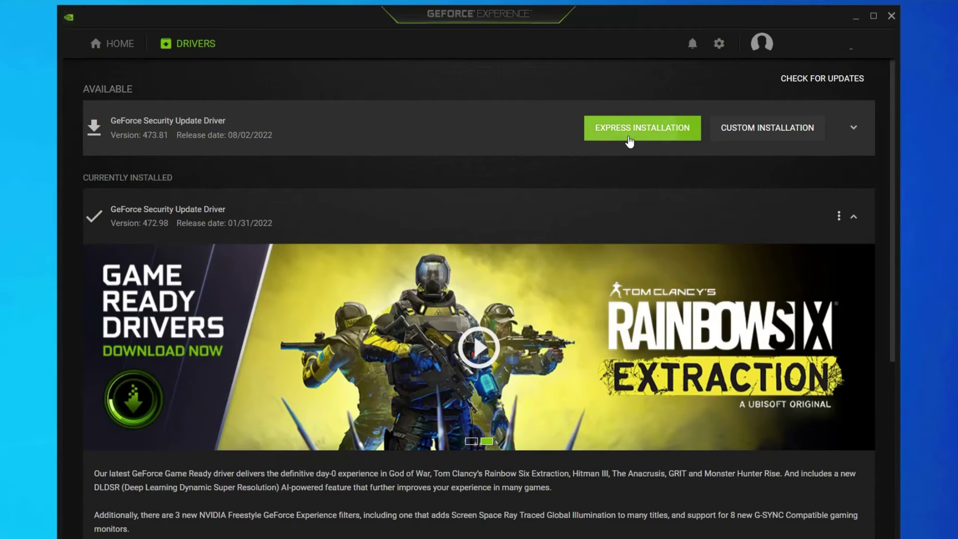
click(629, 142)
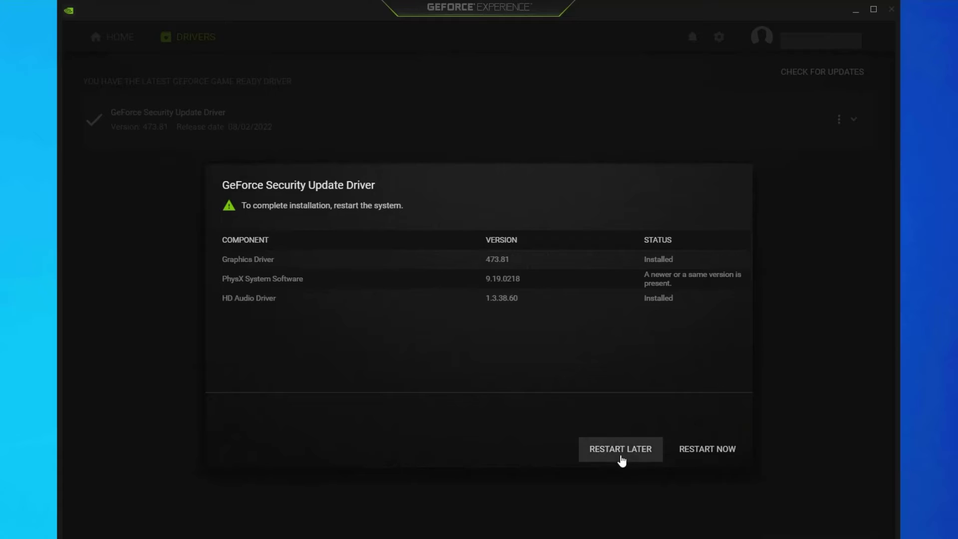
click(621, 455)
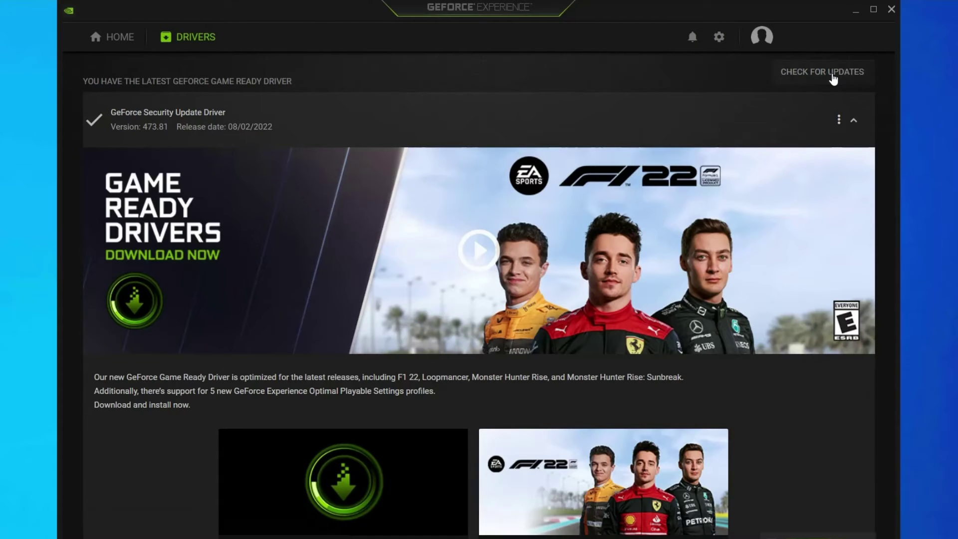
click(832, 73)
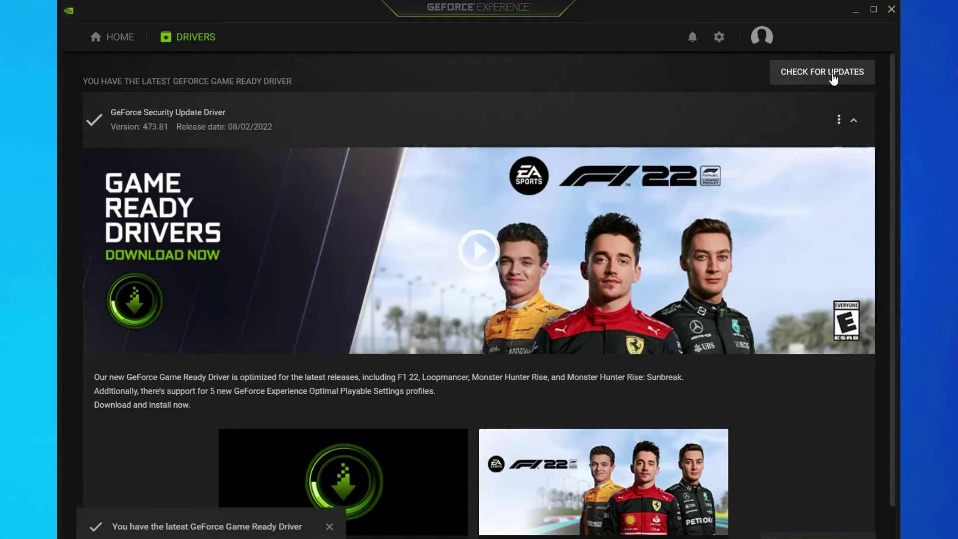
scroll(836, 304, down, 1)
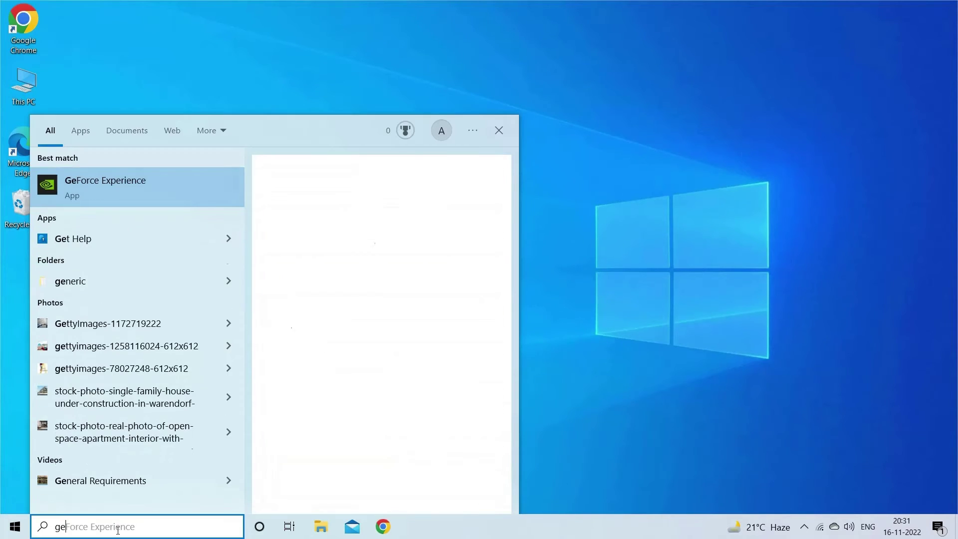
- Search for 'geforce' again and relaunch GeForce Experience
text(for)
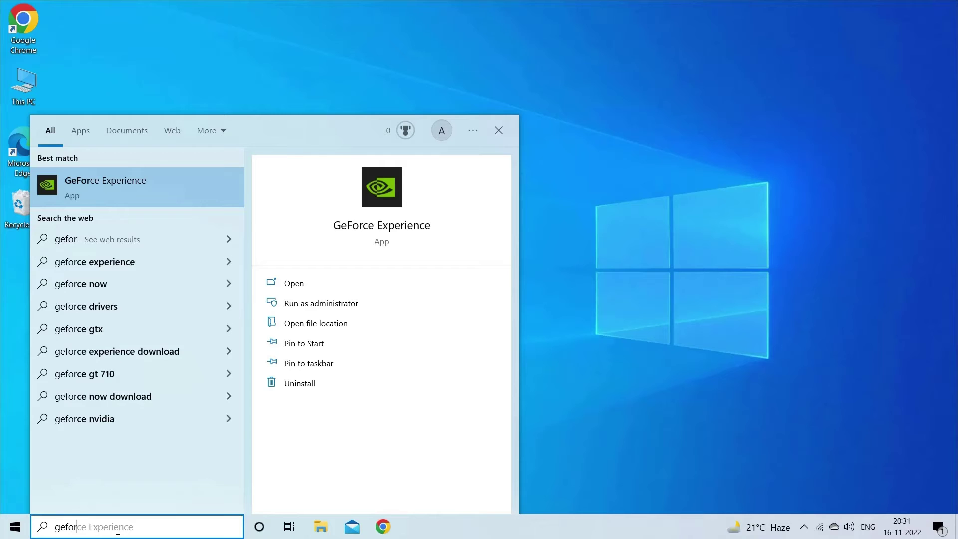
text(ce)
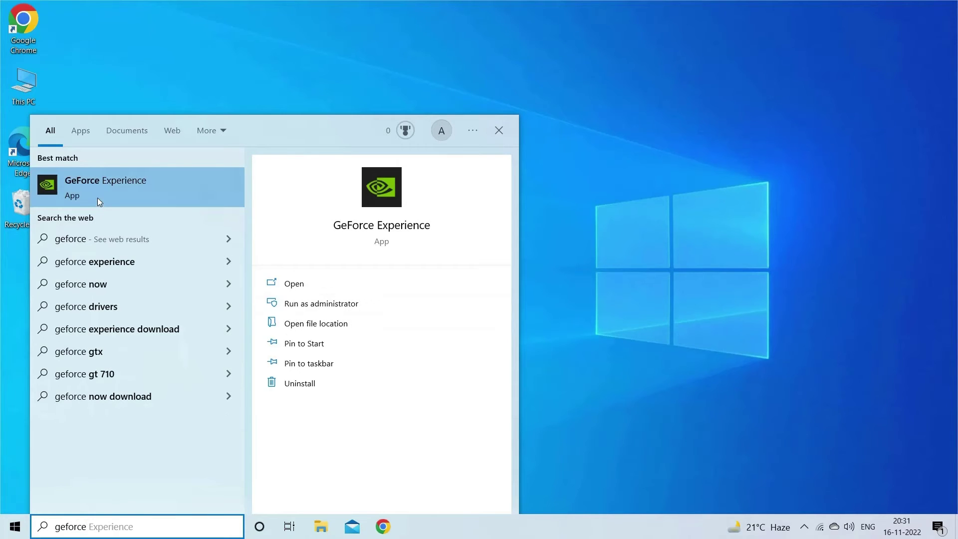
click(123, 197)
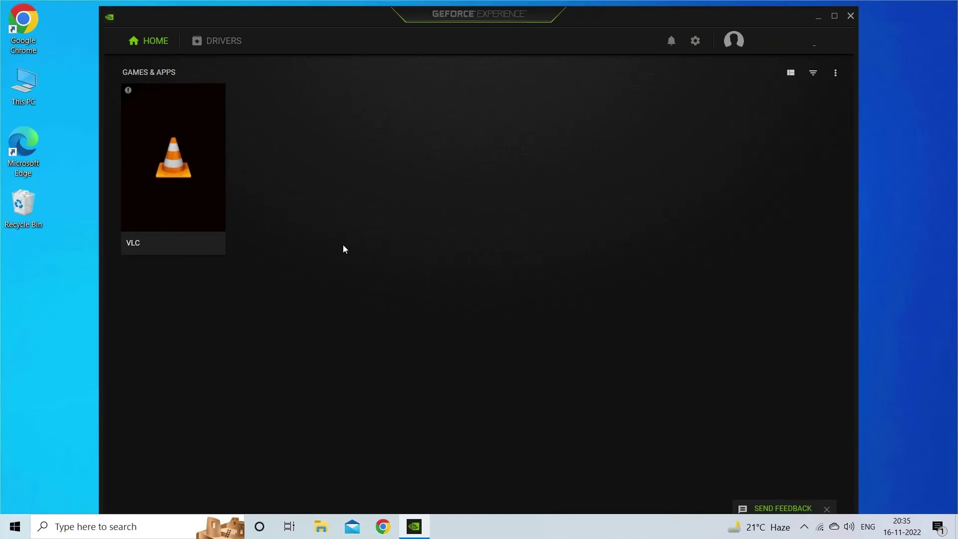
- Download the 473.81 driver and install it as a clean custom installation
click(220, 42)
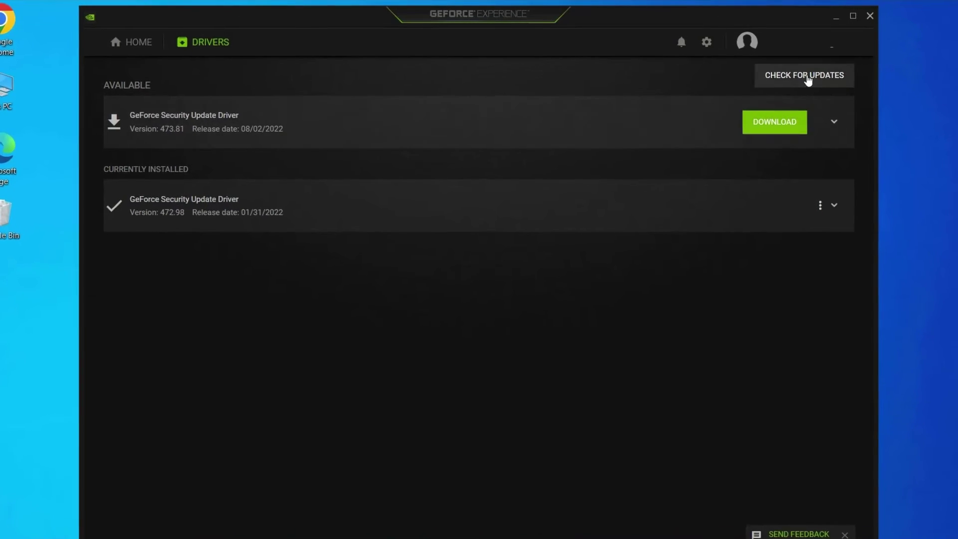
click(808, 76)
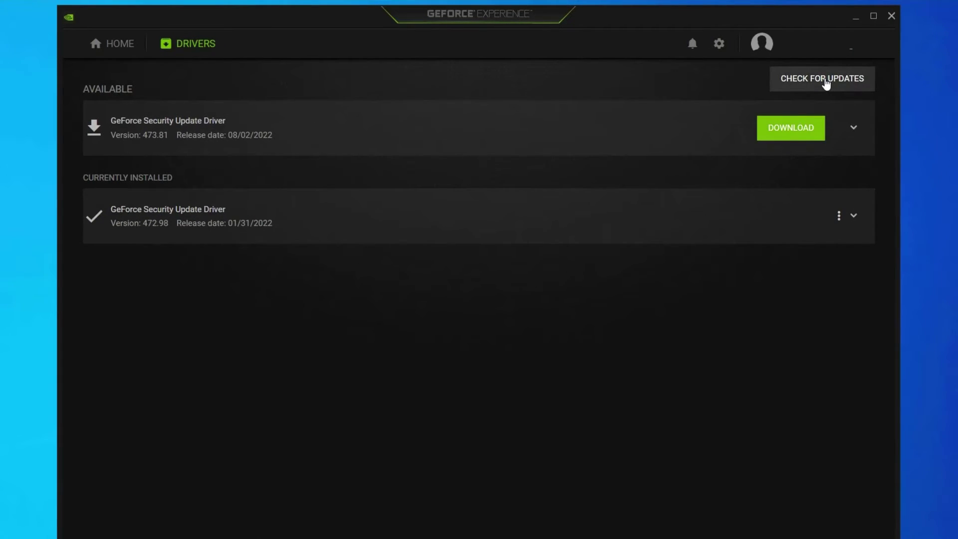
click(779, 133)
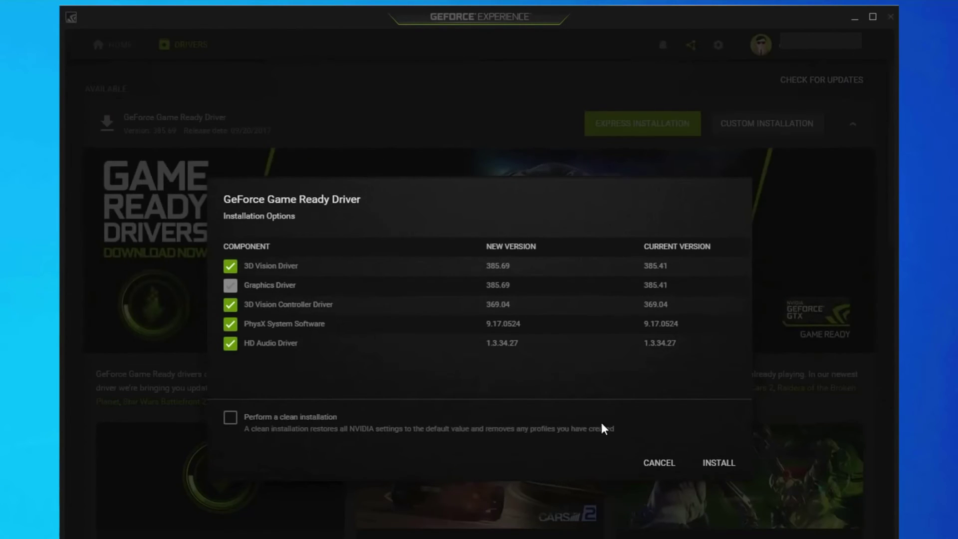
click(718, 463)
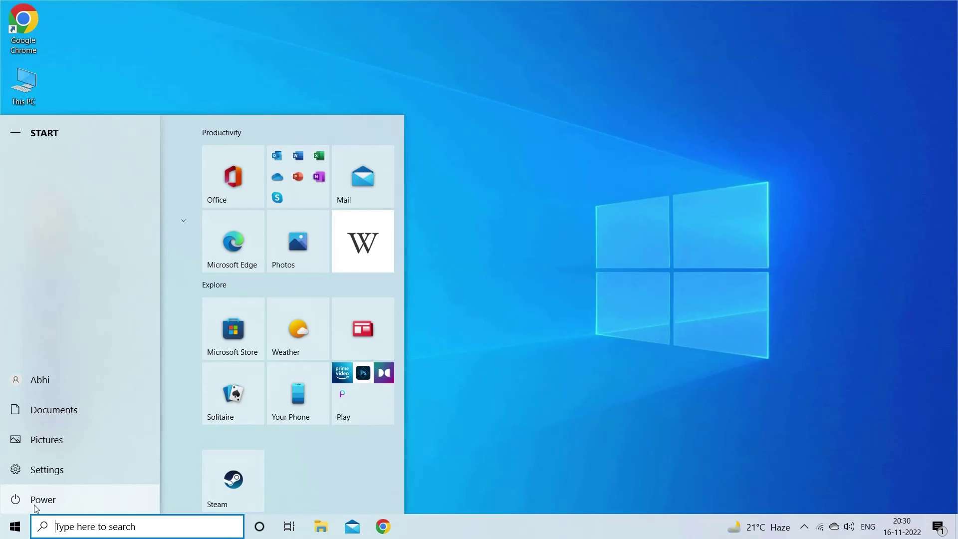
click(78, 501)
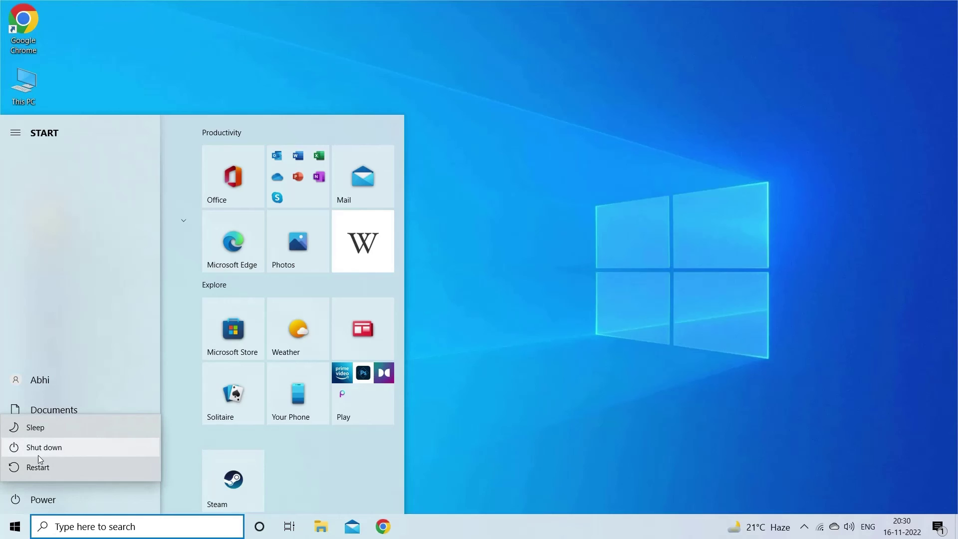